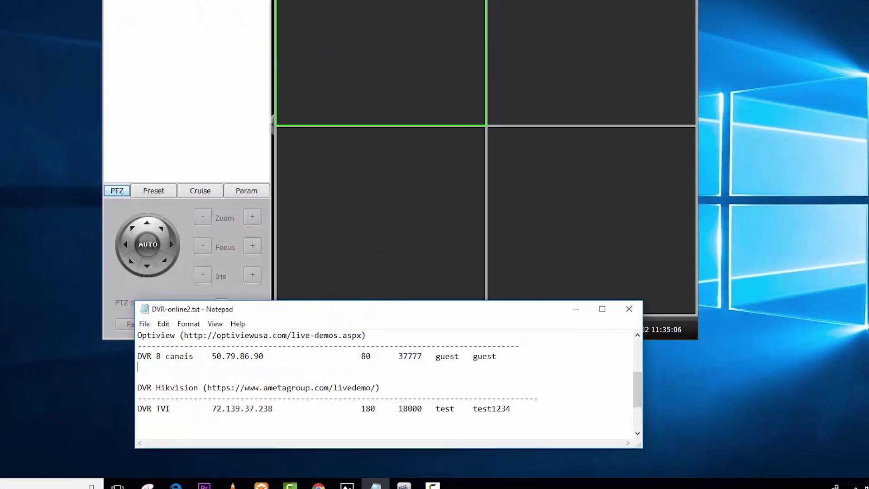
- Bring the Video Monitor Client window in front of the Notepad DVR notes
left_click(200, 42)
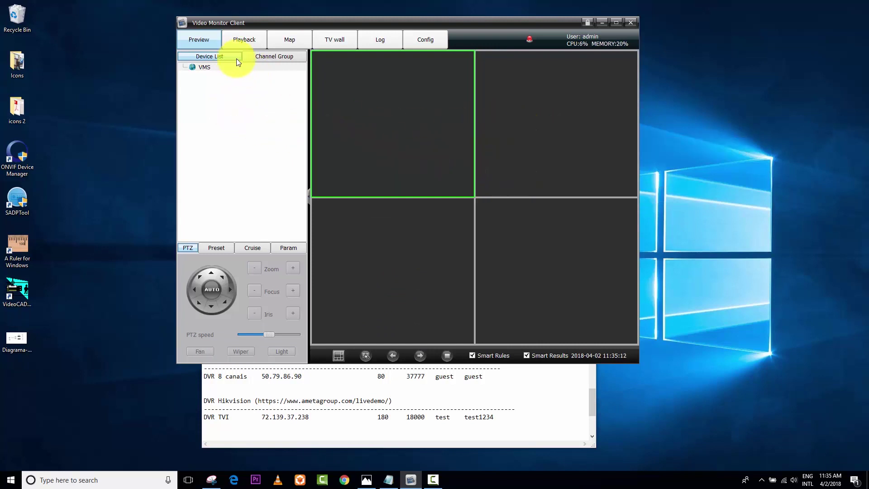
- Add a new area named USA under the VMS root and select it
left_click(425, 39)
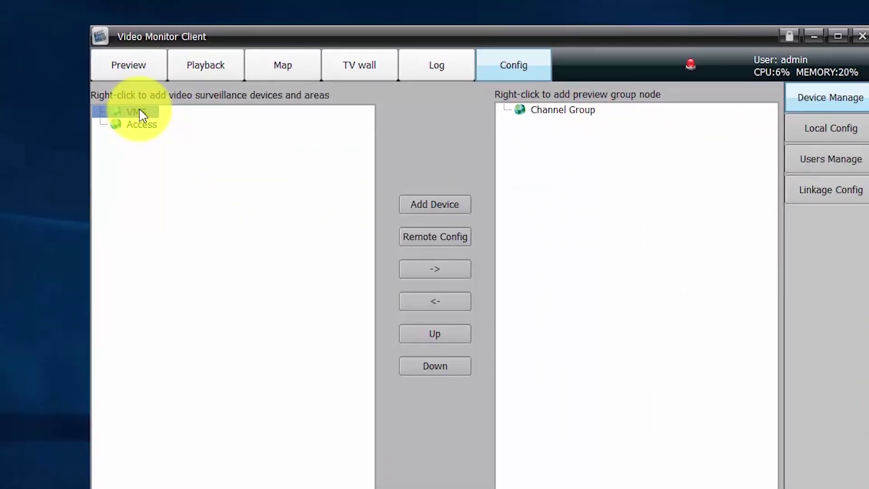
right_click(141, 116)
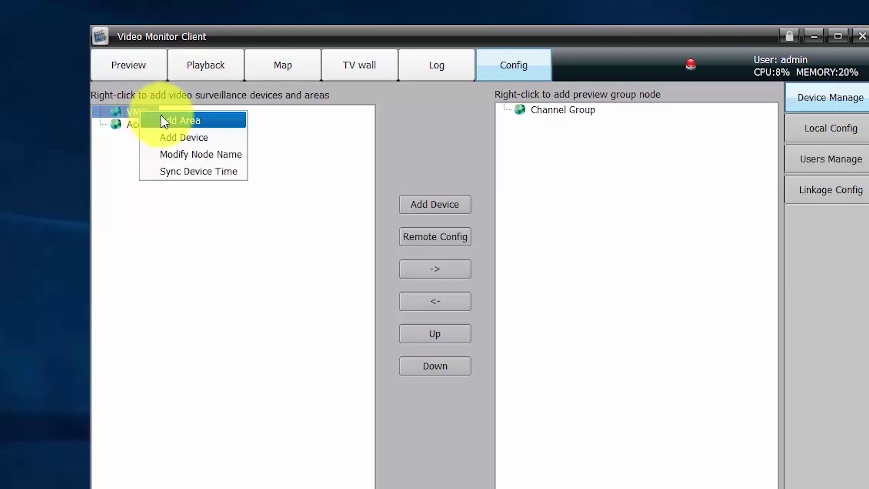
left_click(198, 121)
type("USA")
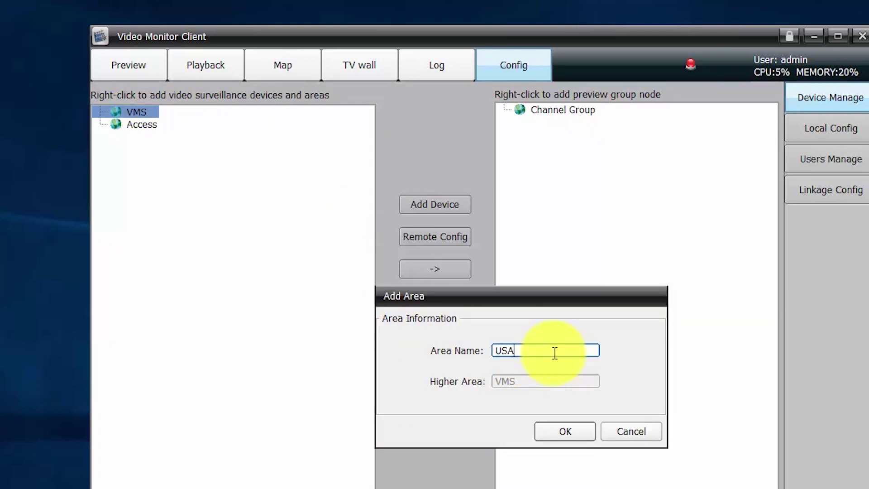
left_click(564, 432)
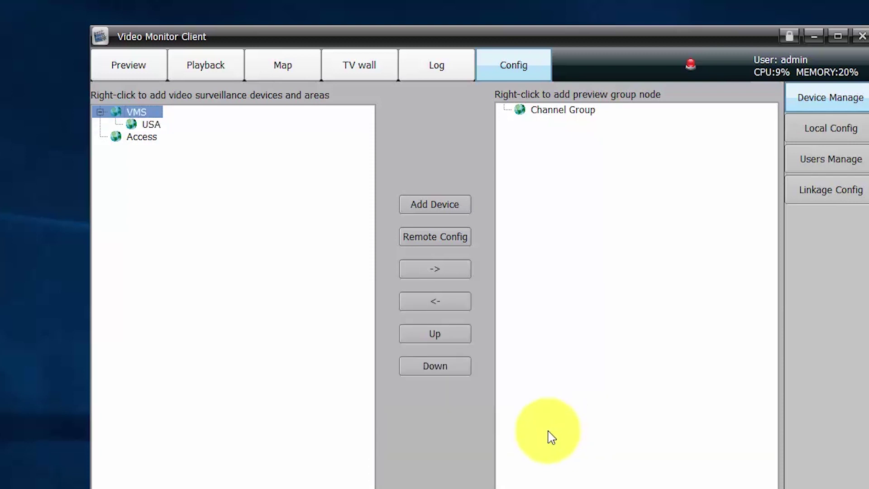
left_click(151, 125)
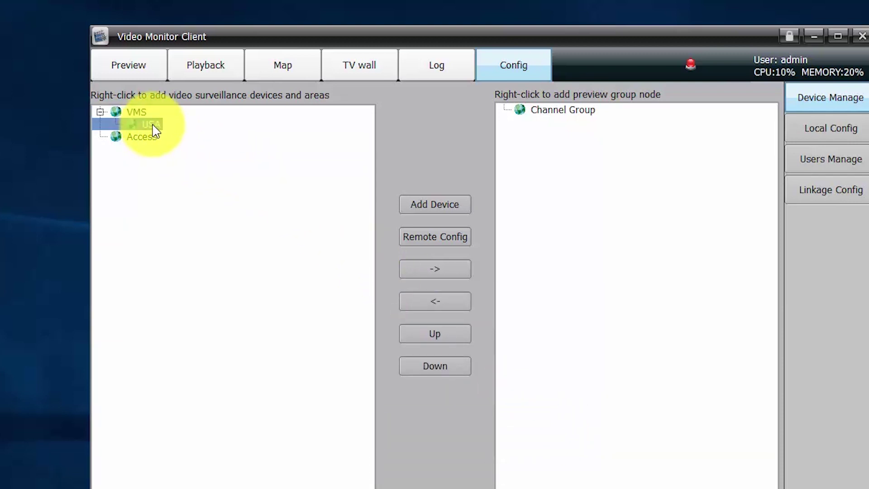
- Start a new device under USA using the HK protocol
right_click(155, 126)
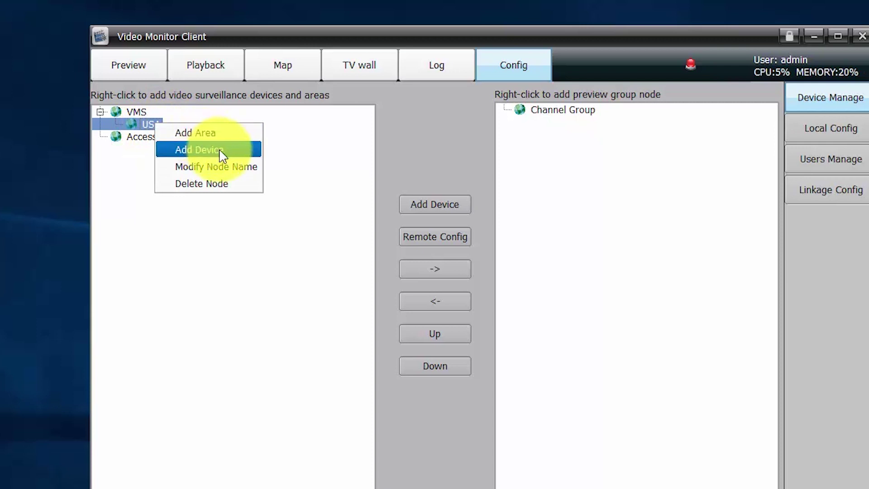
left_click(229, 154)
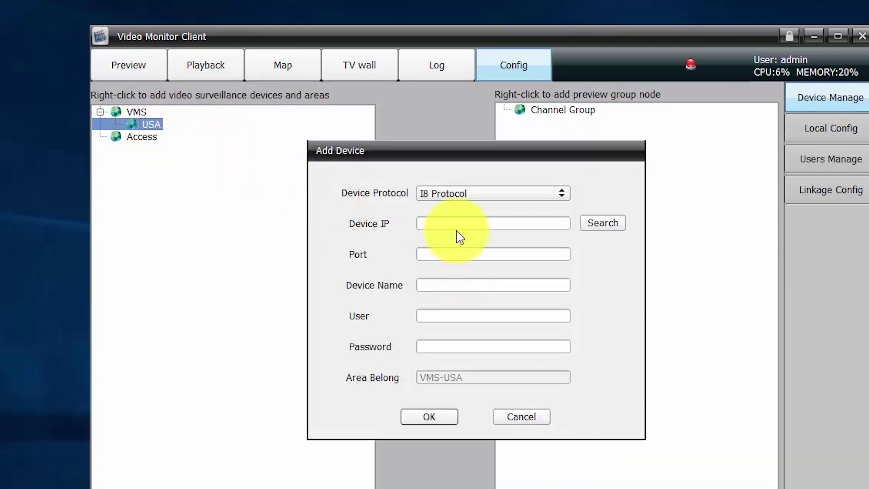
left_click(454, 225)
left_click(562, 194)
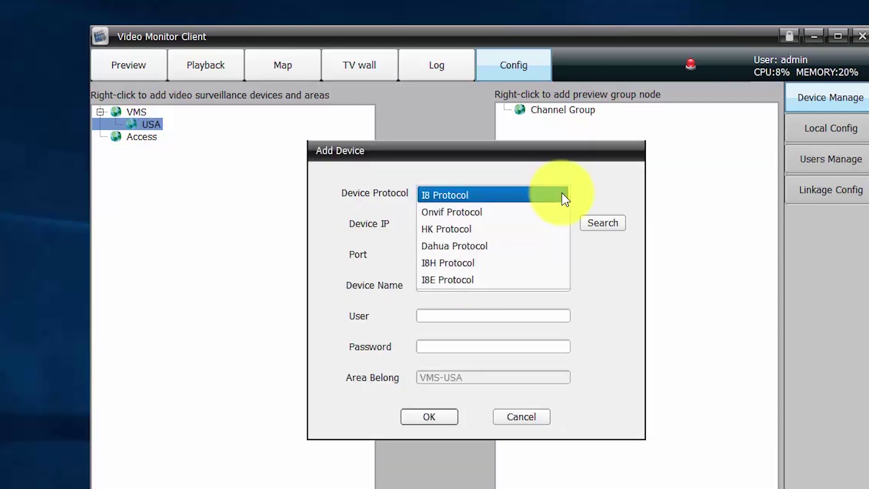
left_click(489, 229)
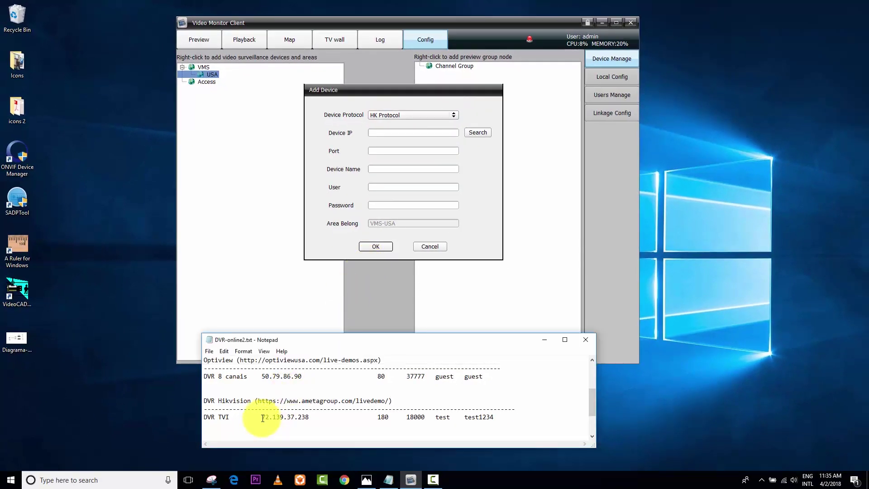
- Copy 72.139.37.238 from the notes into the device address
left_click_drag(261, 417, 309, 417)
right_click(315, 418)
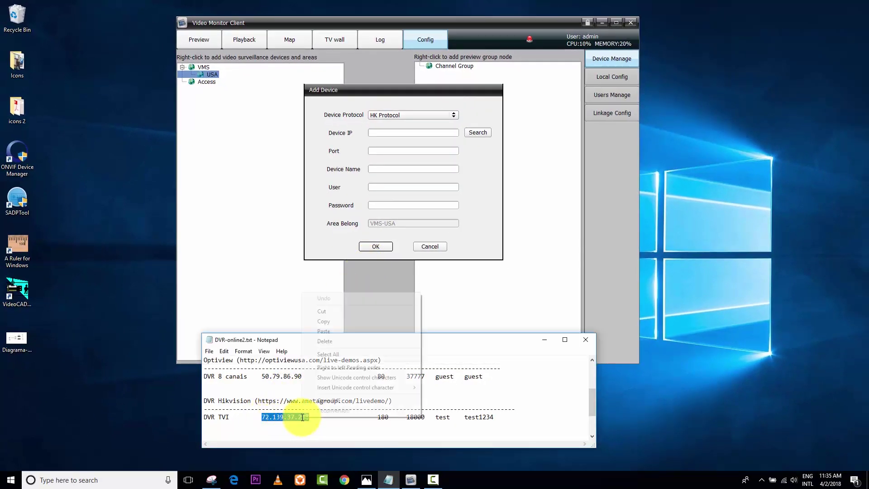
left_click(336, 321)
left_click(376, 132)
right_click(378, 132)
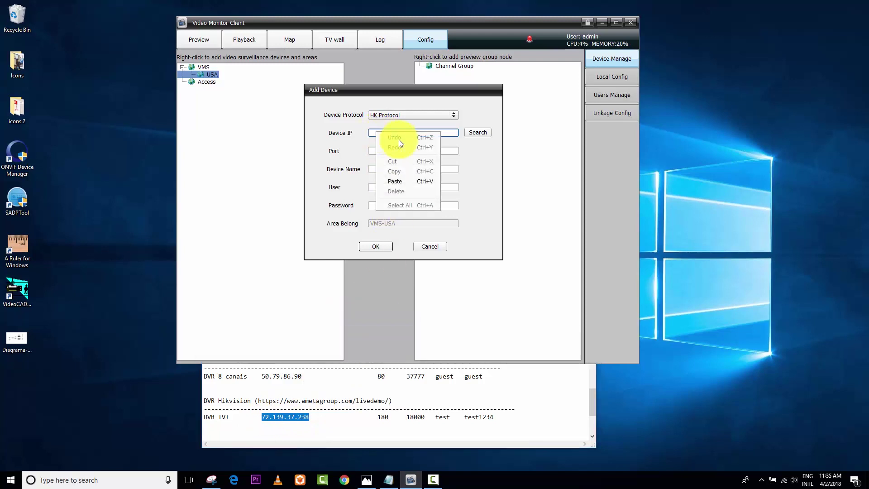
left_click(399, 179)
- Copy port 18000 from the notes into the device port
left_click(379, 151)
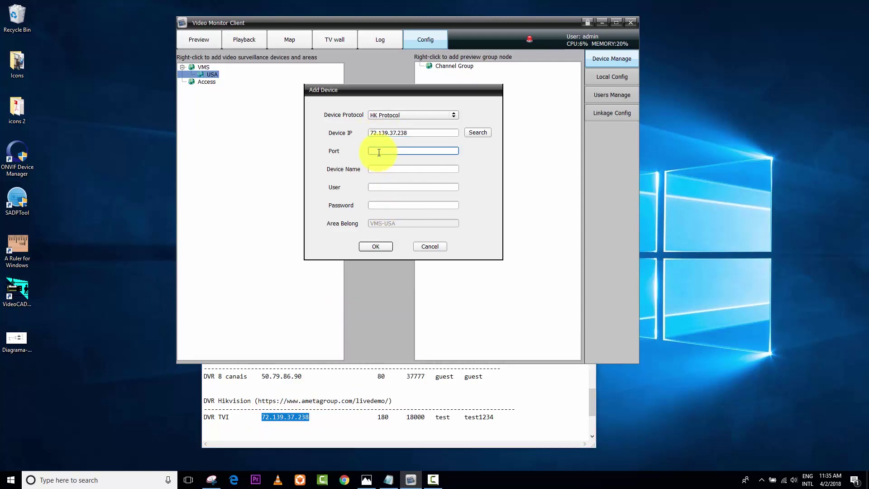
double_click(416, 418)
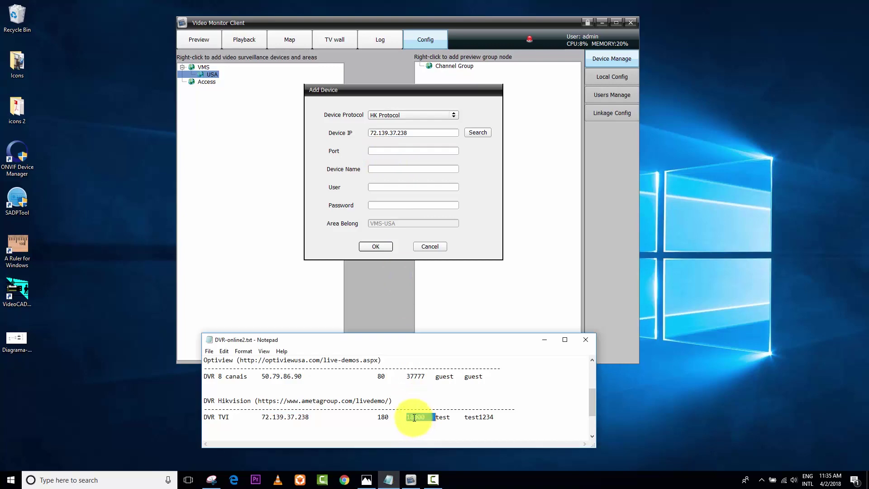
right_click(415, 417)
left_click(435, 322)
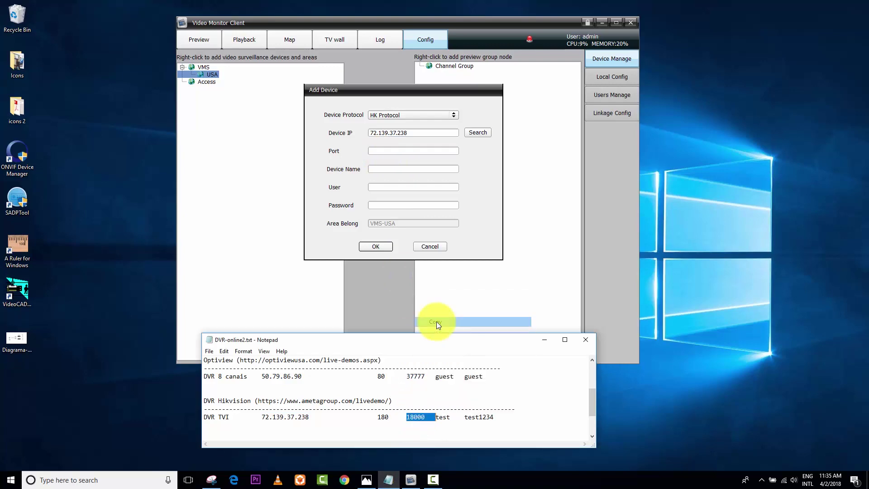
left_click(381, 151)
right_click(380, 151)
left_click(397, 201)
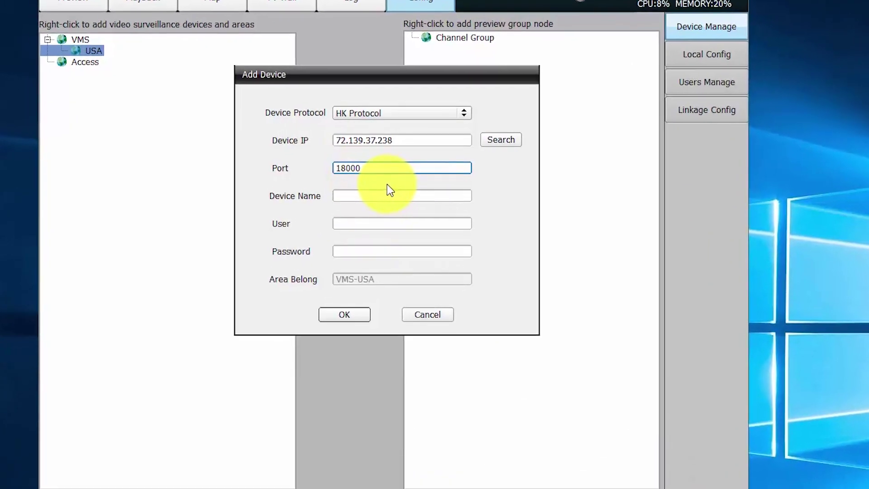
- Name the device Hikvision DVR with user test and password, and confirm adding it
left_click(367, 208)
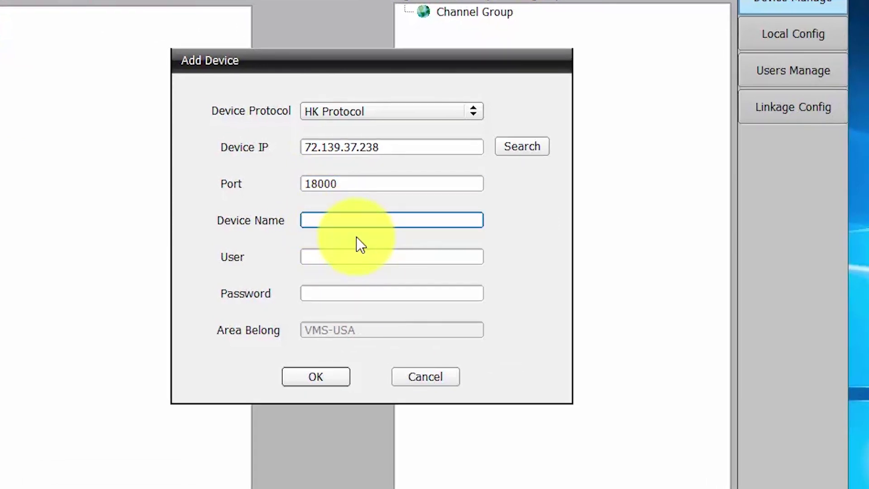
type("Hik")
type("vision DVR")
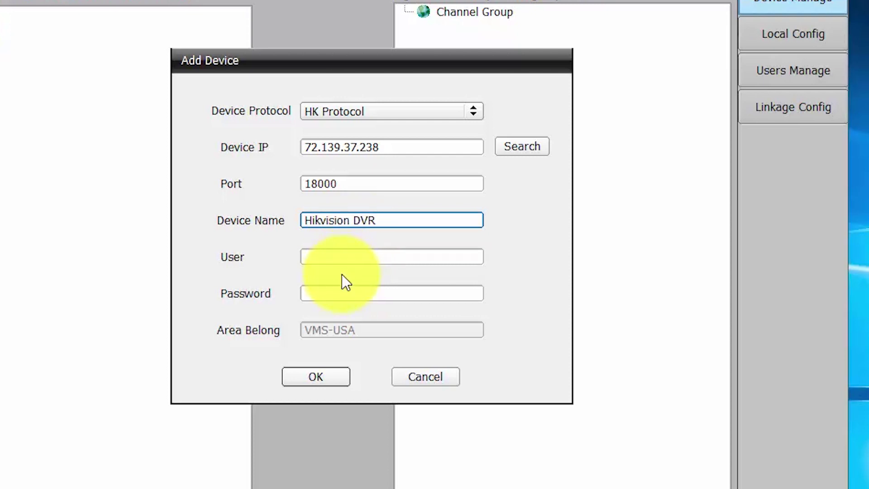
left_click(345, 257)
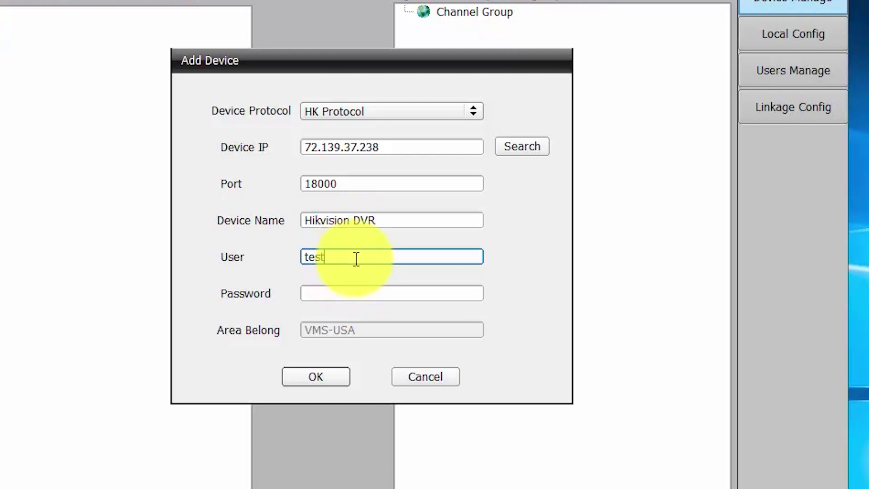
left_click(357, 294)
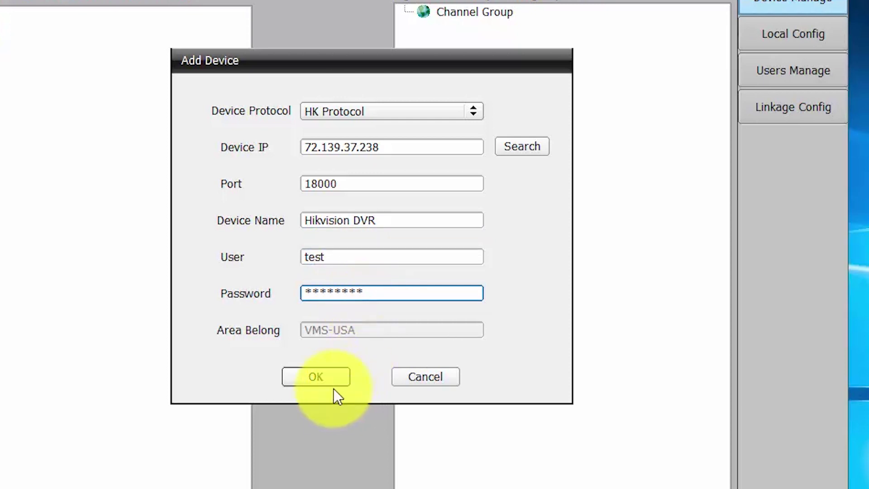
left_click(316, 376)
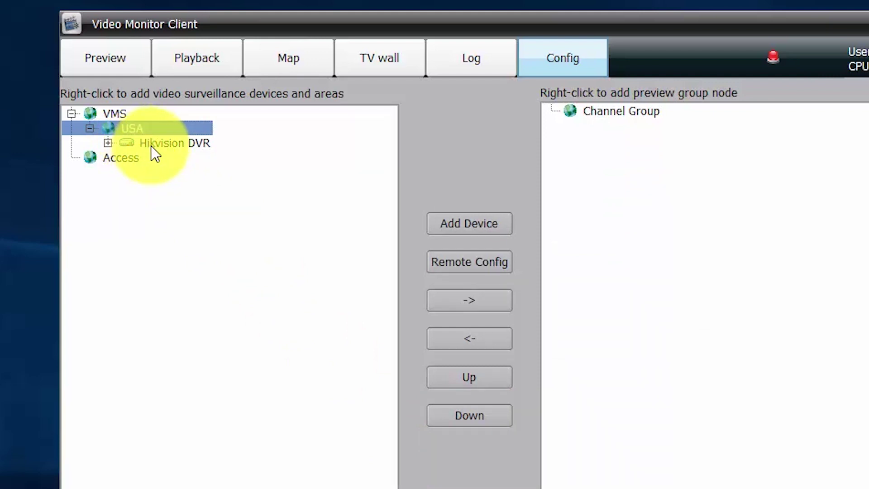
left_click(161, 145)
left_click(108, 143)
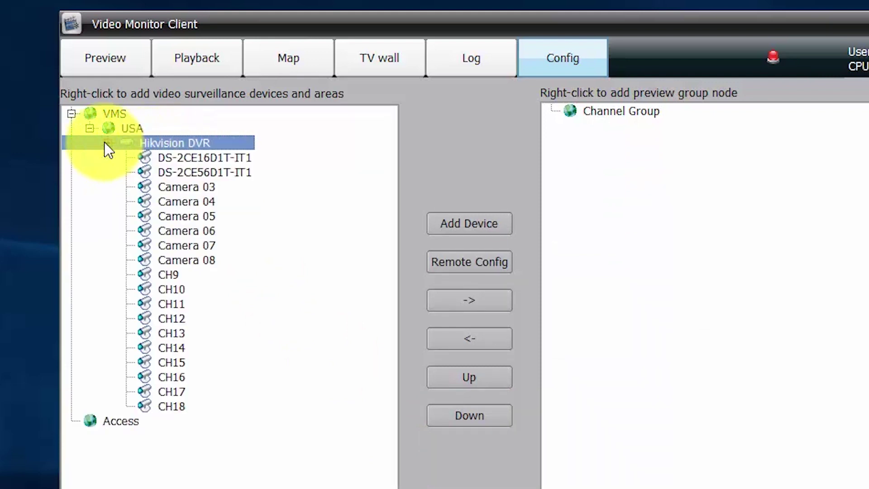
left_click(184, 158)
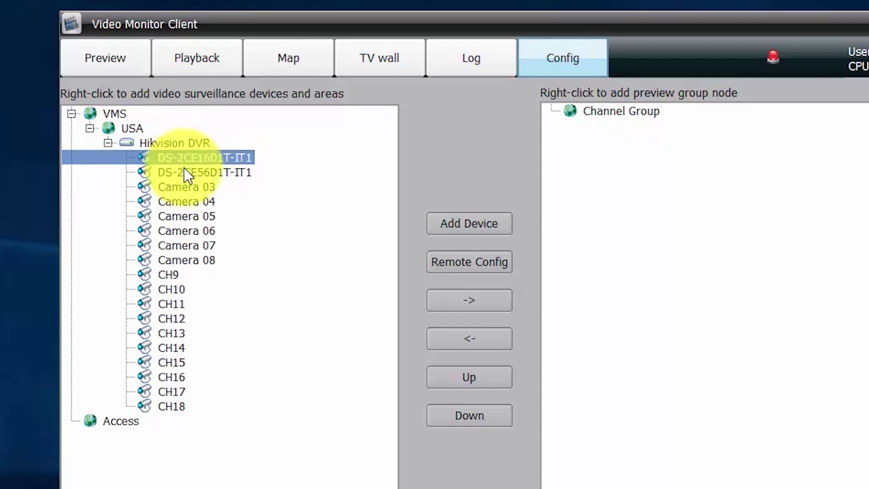
left_click(182, 187)
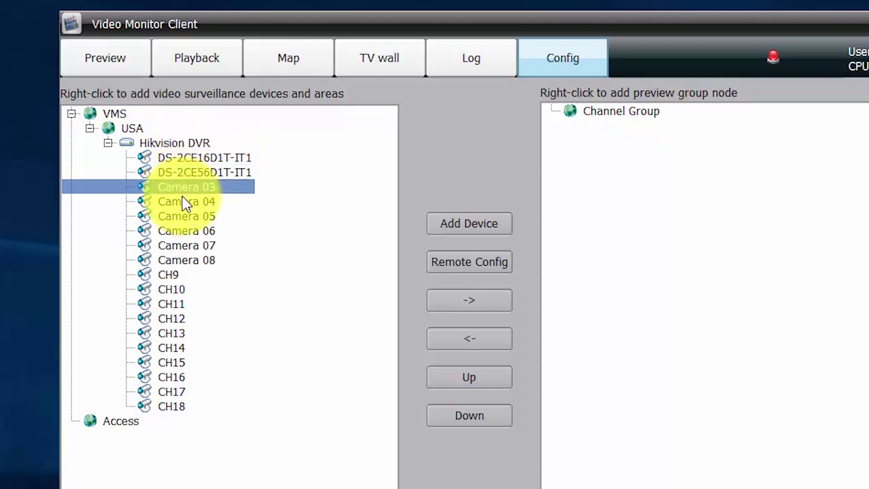
left_click(108, 144)
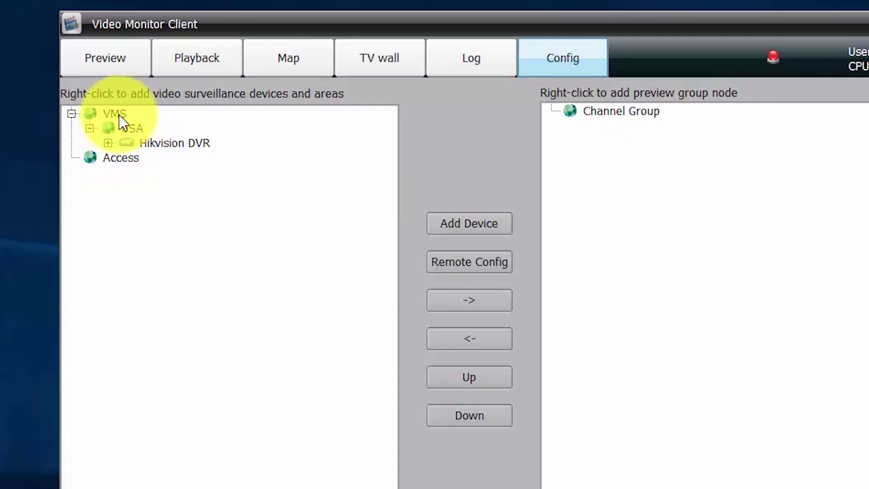
- Start a second device under USA using the Dahua protocol
left_click(131, 128)
right_click(138, 128)
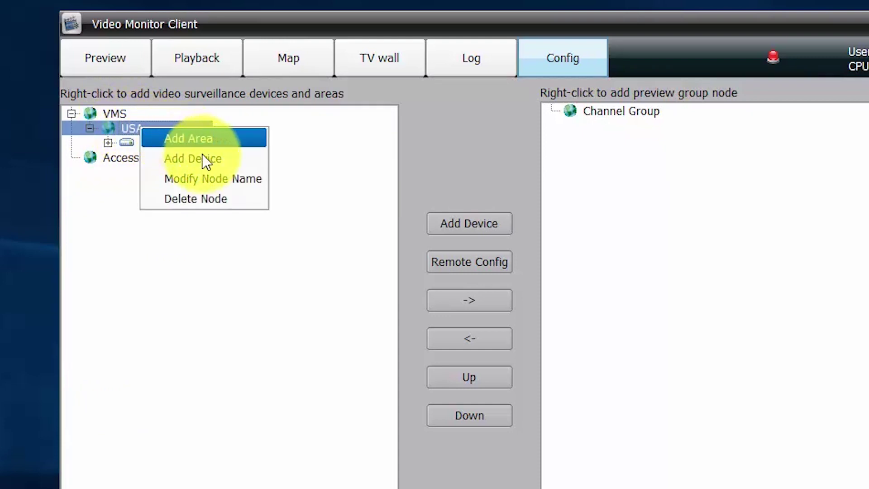
left_click(213, 159)
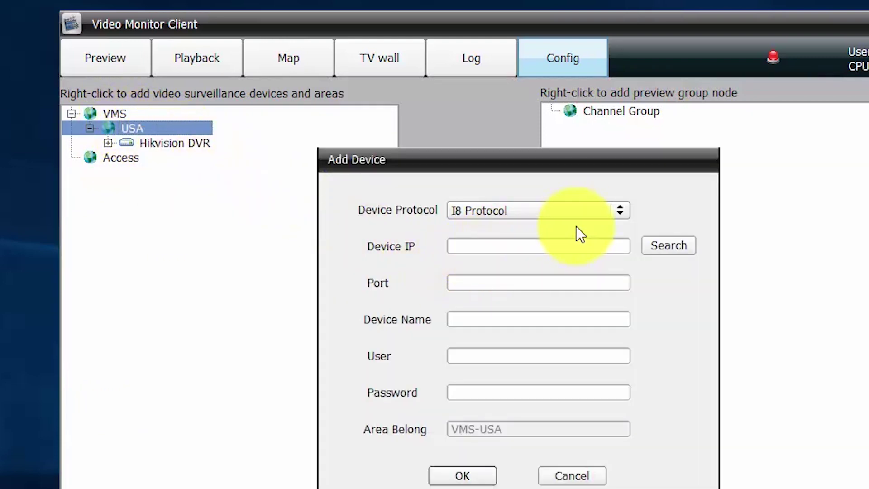
left_click(577, 211)
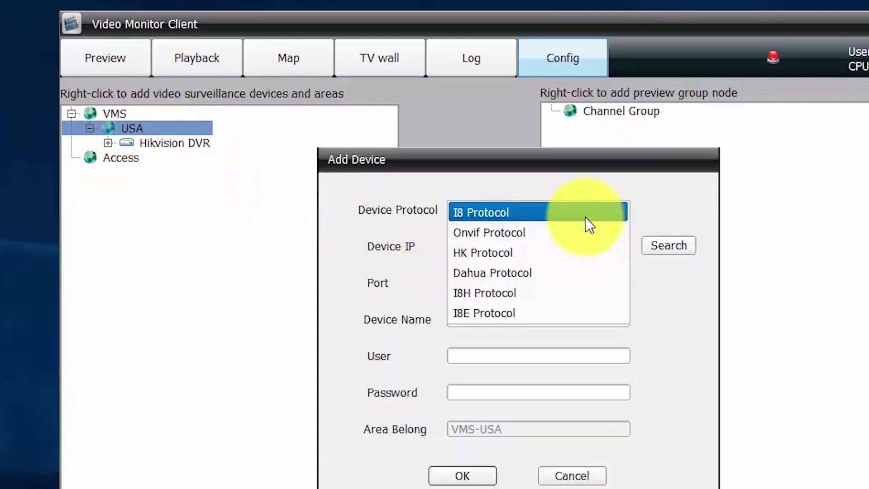
left_click(531, 272)
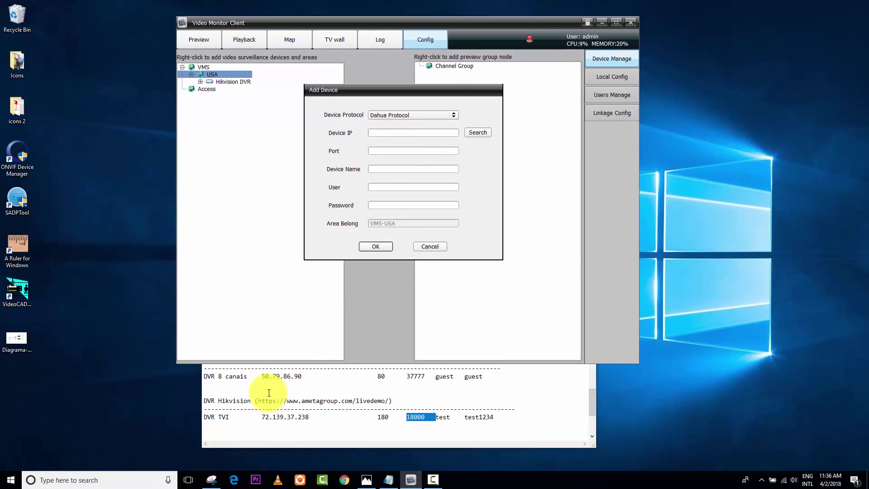
left_click(272, 377)
left_click_drag(263, 377, 301, 377)
right_click(299, 379)
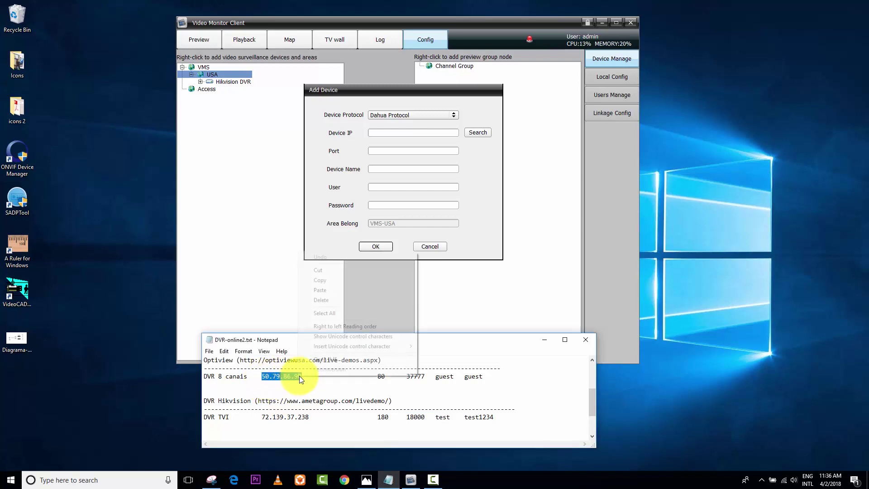
left_click(329, 280)
left_click(383, 132)
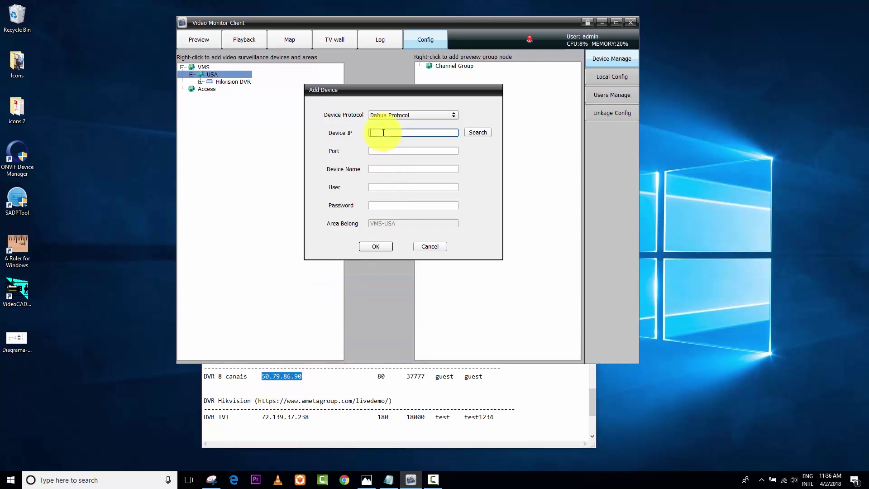
right_click(383, 132)
left_click(405, 182)
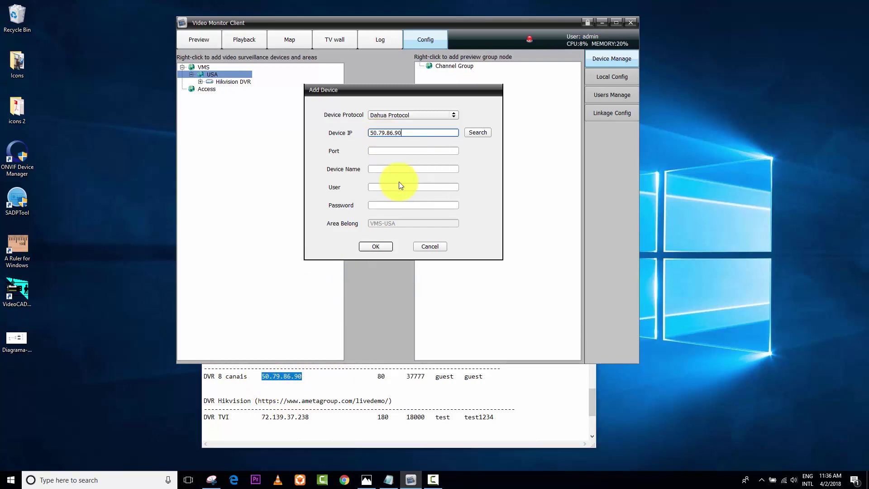
- Copy port 37777 from the notes into the device port
left_click(374, 151)
left_click(415, 377)
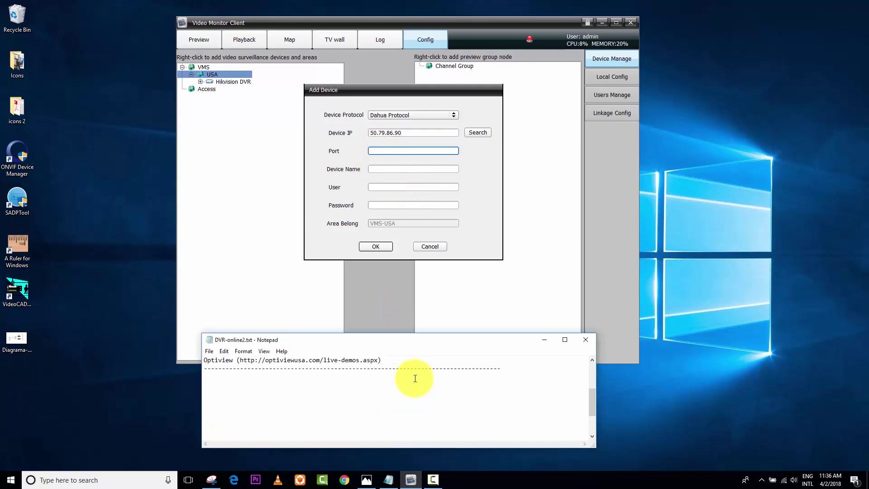
double_click(416, 377)
right_click(416, 376)
left_click(436, 282)
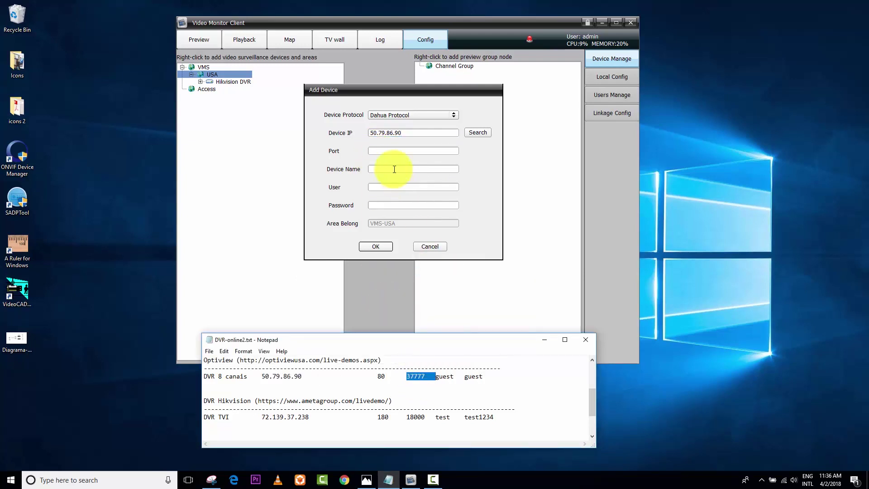
left_click(384, 150)
right_click(383, 150)
left_click(401, 203)
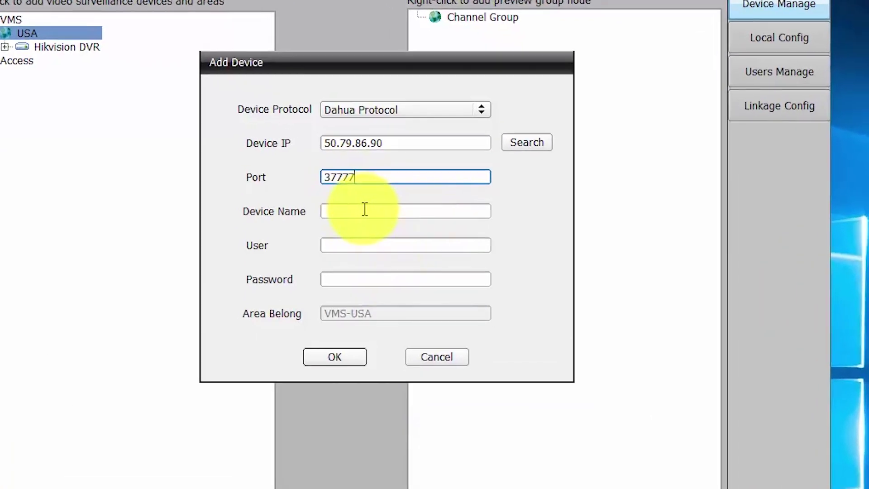
- Name the device Dhaua DVR with guest login and confirm adding it
left_click(365, 210)
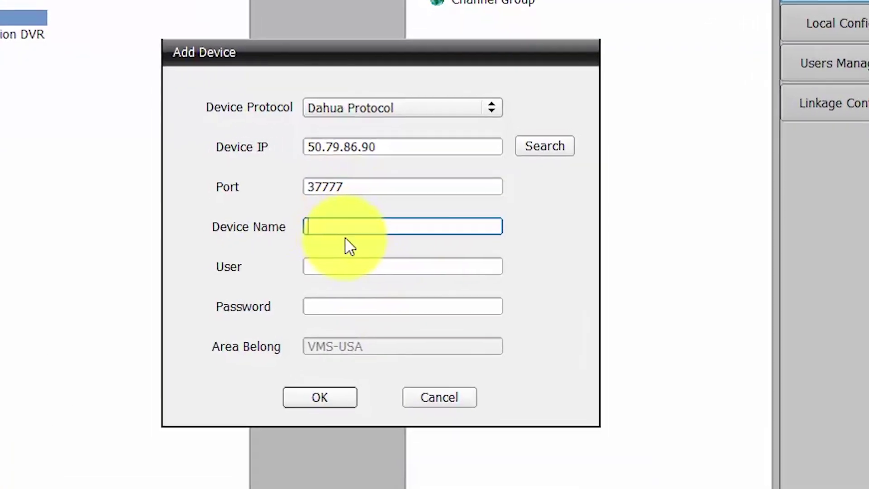
type("Dhaua ")
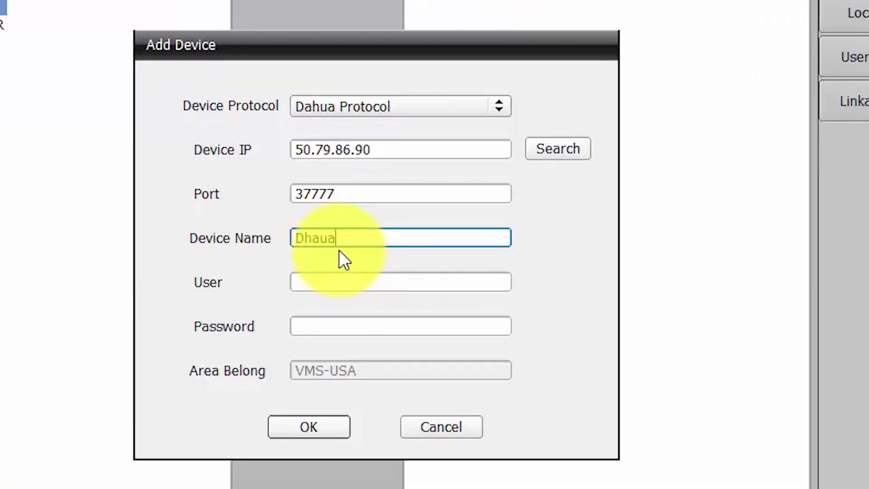
type("DVR")
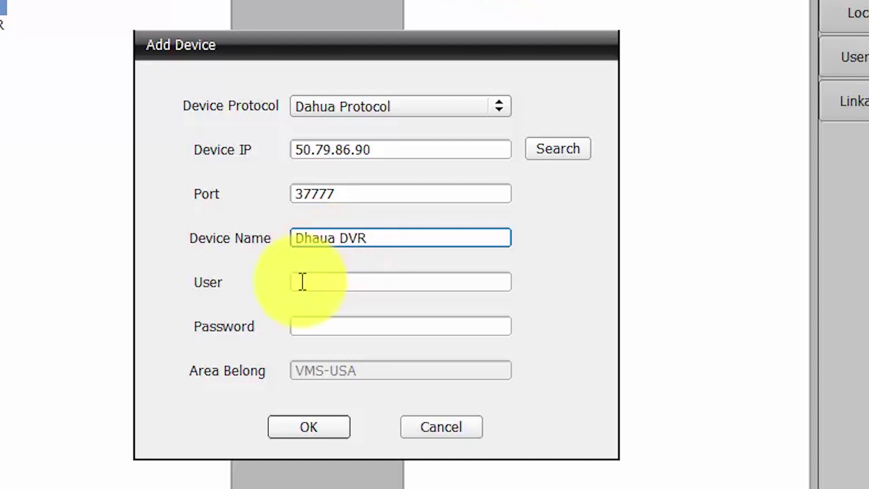
left_click(326, 283)
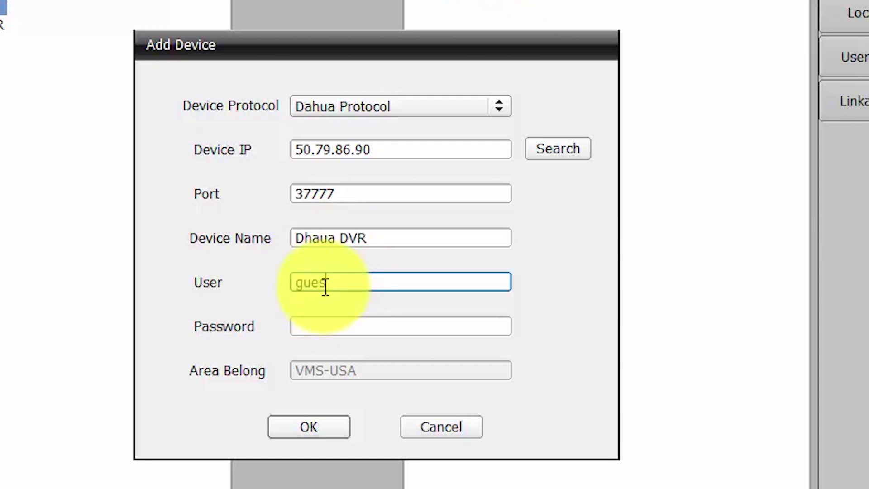
key("Tab")
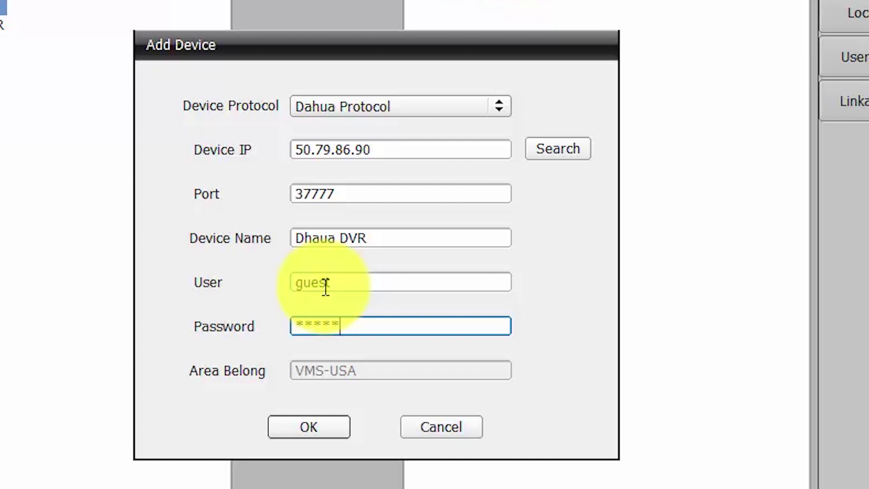
left_click(318, 422)
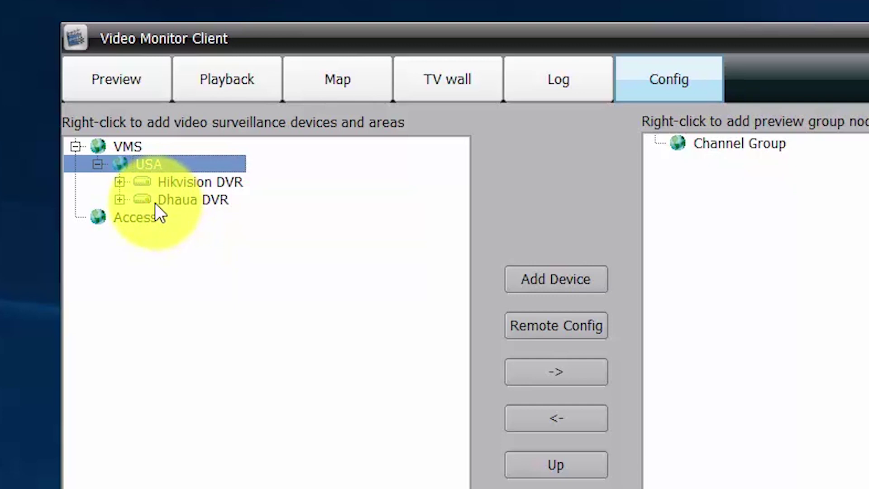
- Expand Dhaua DVR to check channels CH1–CH8, then collapse it
left_click(155, 203)
left_click(120, 200)
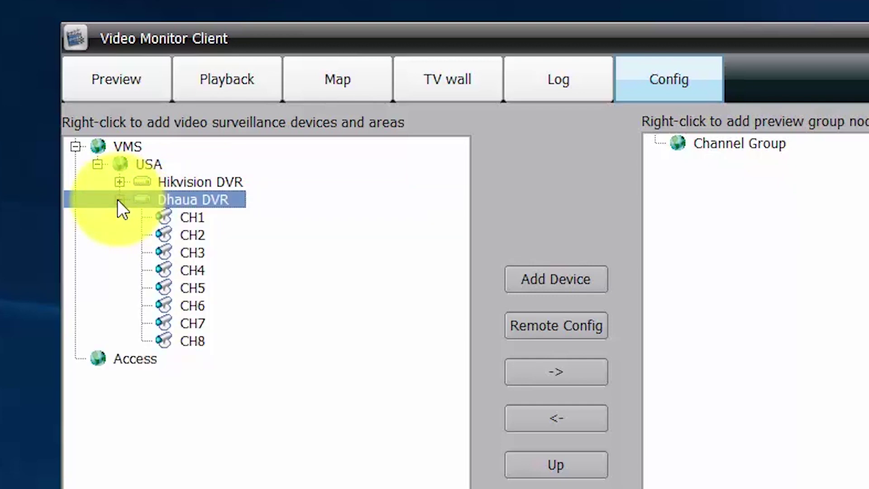
left_click(117, 199)
- Show Hikvision cameras DS-2CE16D1T-IT1 and DS-2CE56D1T-IT1 live in the first two preview panes
left_click(117, 80)
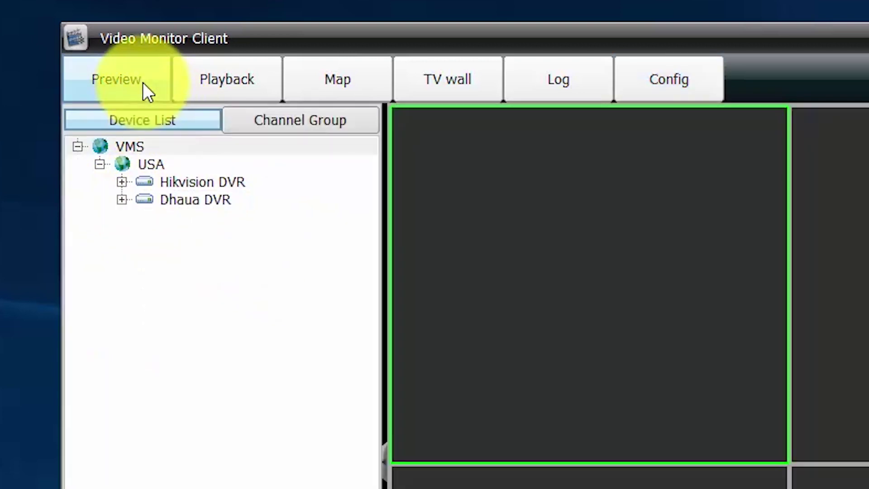
left_click(122, 182)
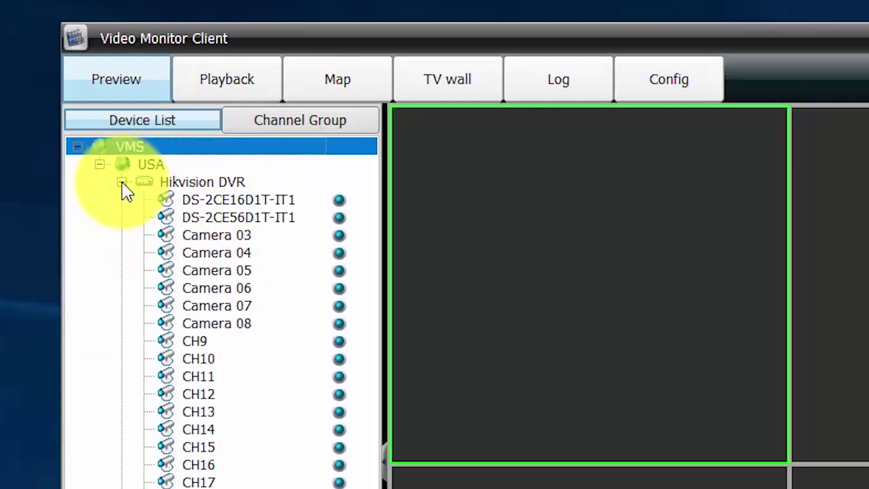
double_click(205, 200)
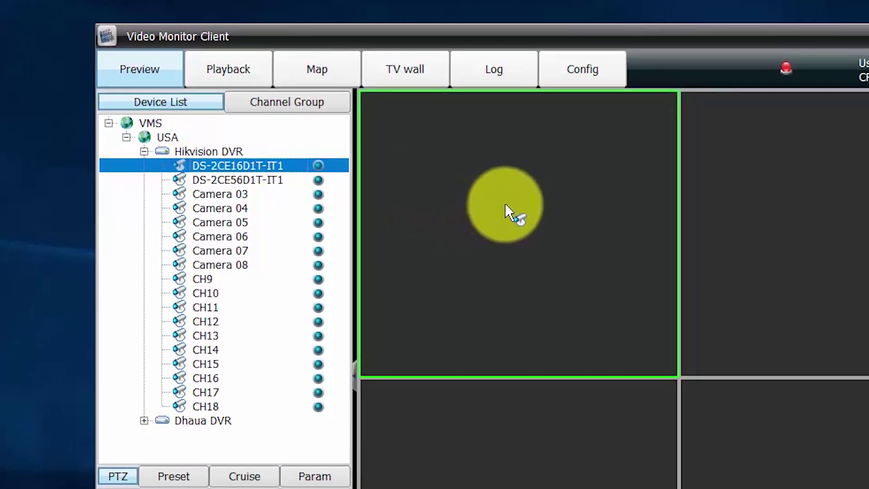
left_click(236, 163)
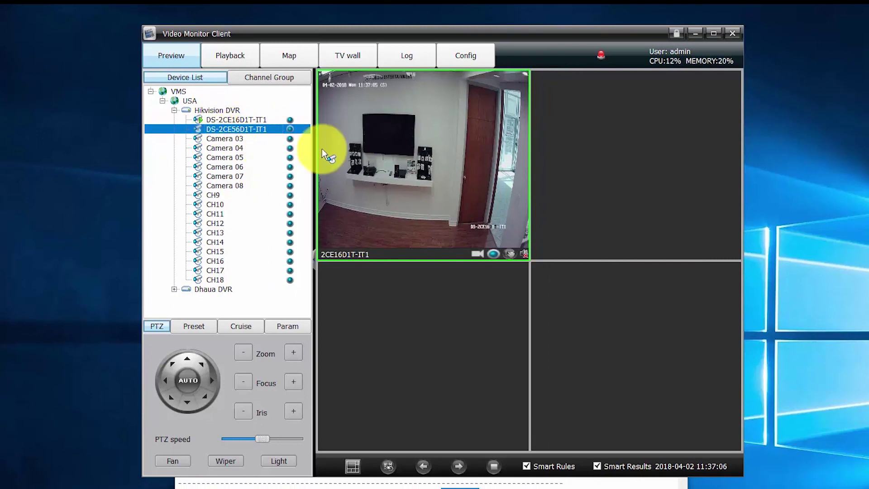
left_click_drag(601, 161, 601, 161)
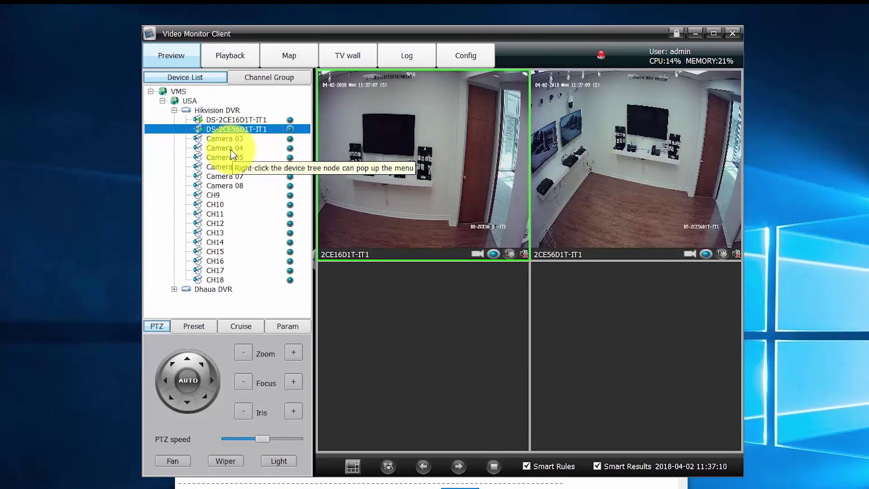
- Show Dhaua DVR channels CH1 and CH2 live in the third and fourth panes
left_click(174, 289)
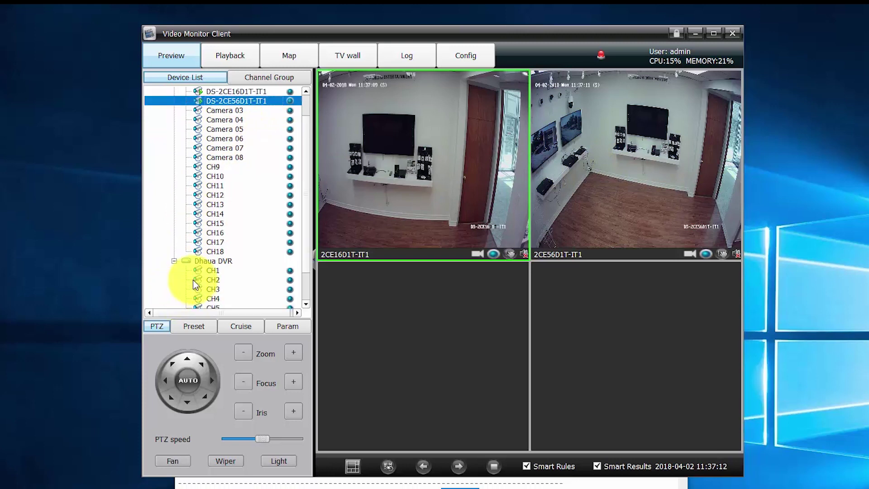
scroll(193, 281, "down", 2)
left_click(212, 243)
left_click_drag(213, 243, 393, 312)
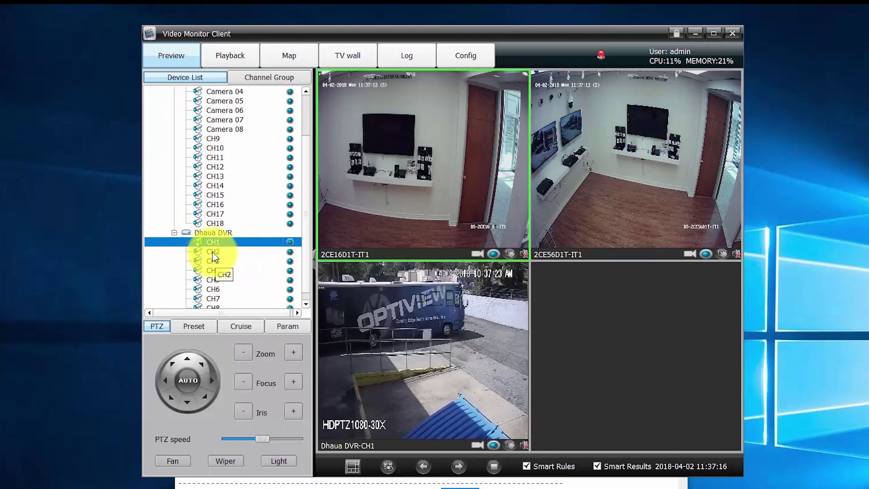
left_click_drag(212, 251, 623, 318)
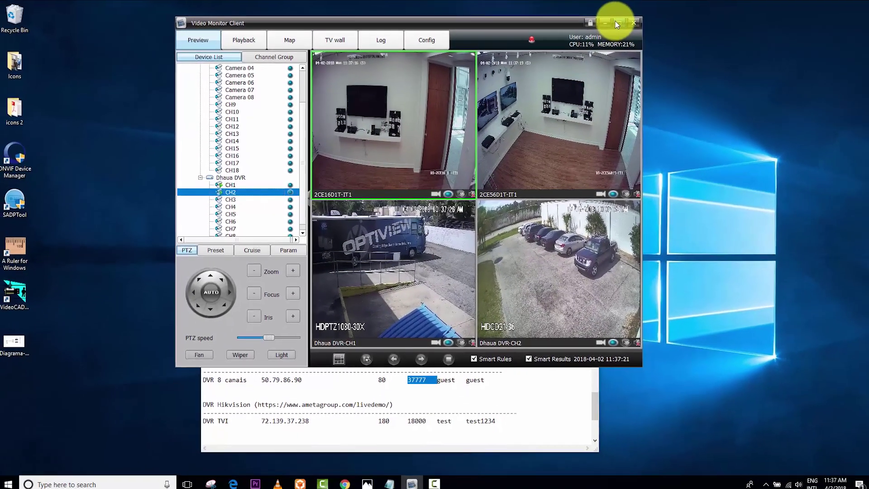
- Maximize the client so the four live feeds fill the screen
left_click(600, 12)
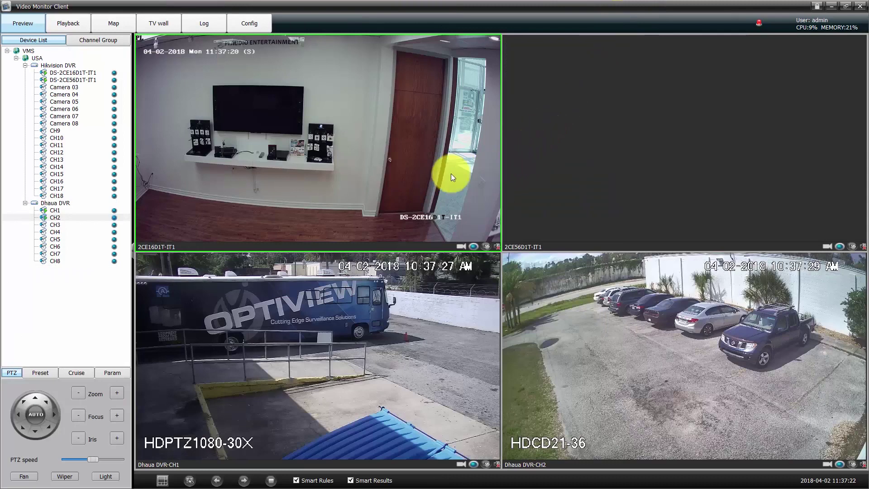